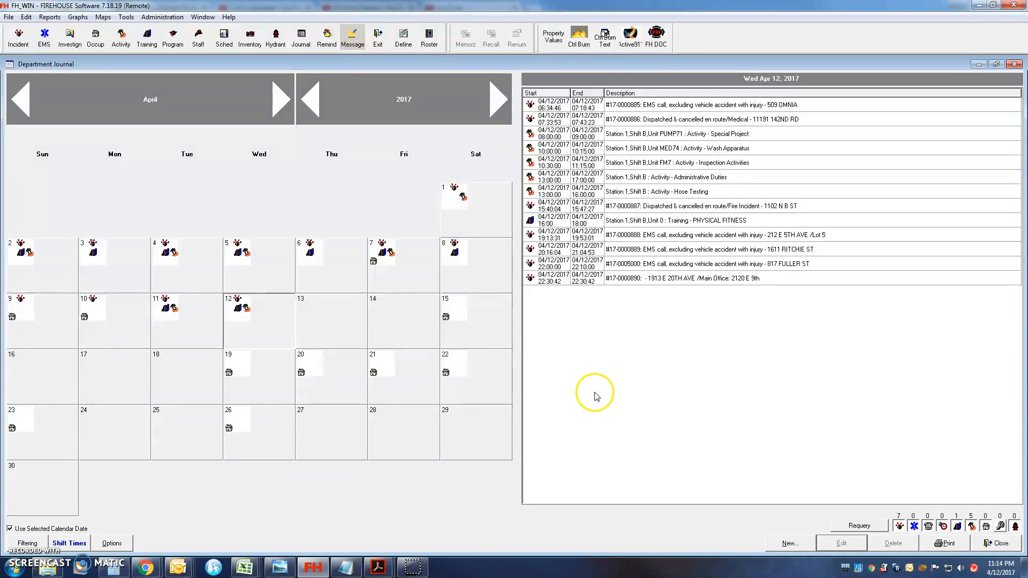
Step: Open the 22:00:00 EMS incident report of 04/12/2017 and delete its existing user fields record
left_click(753, 265)
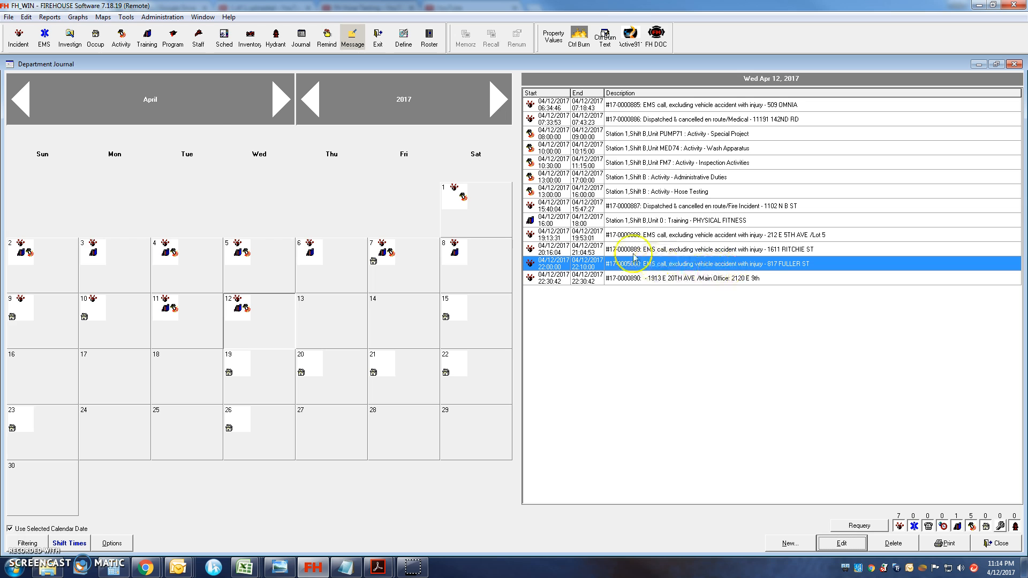
double_click(556, 262)
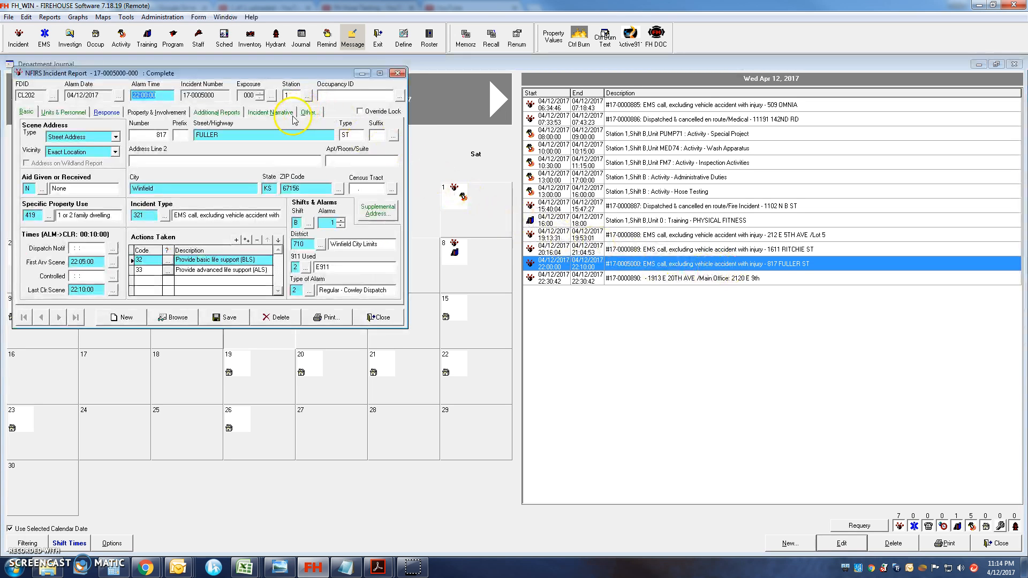
left_click(309, 112)
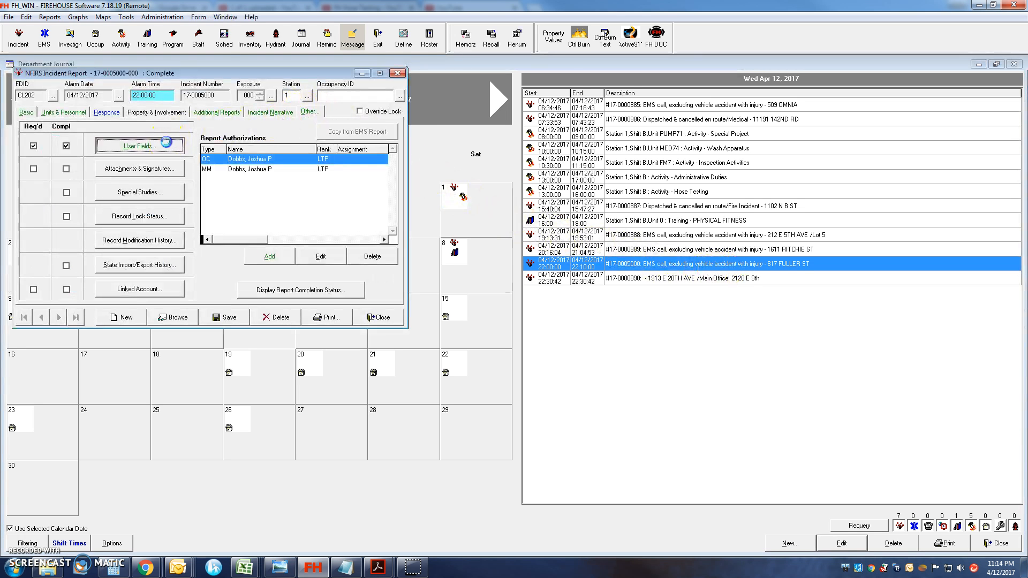
left_click(668, 439)
left_click(556, 323)
Step: Review the report's basic details and its units and personnel, and open Equipment Management in the incident's user fields
left_click(27, 113)
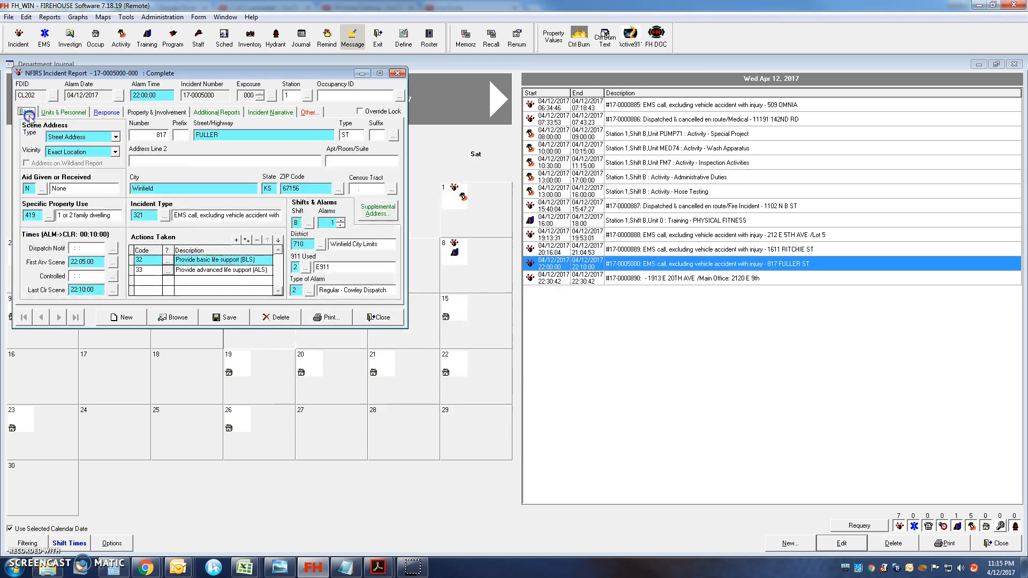
left_click(57, 114)
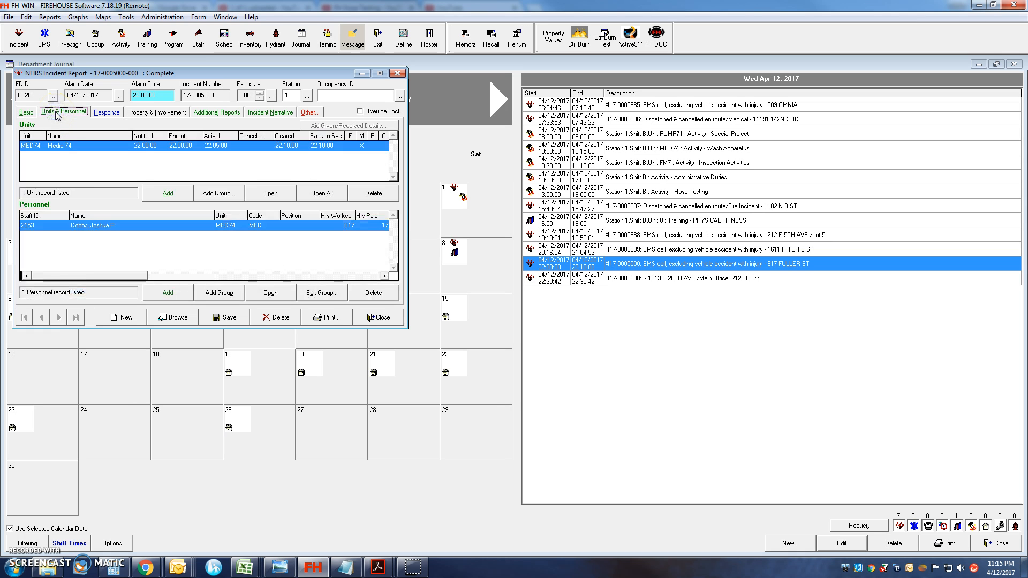
left_click(302, 112)
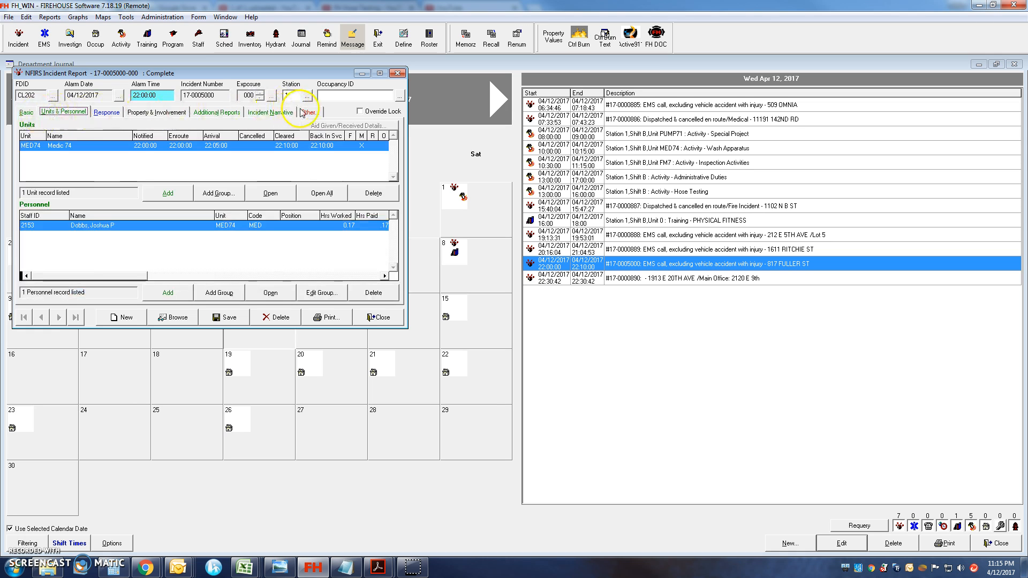
left_click(166, 148)
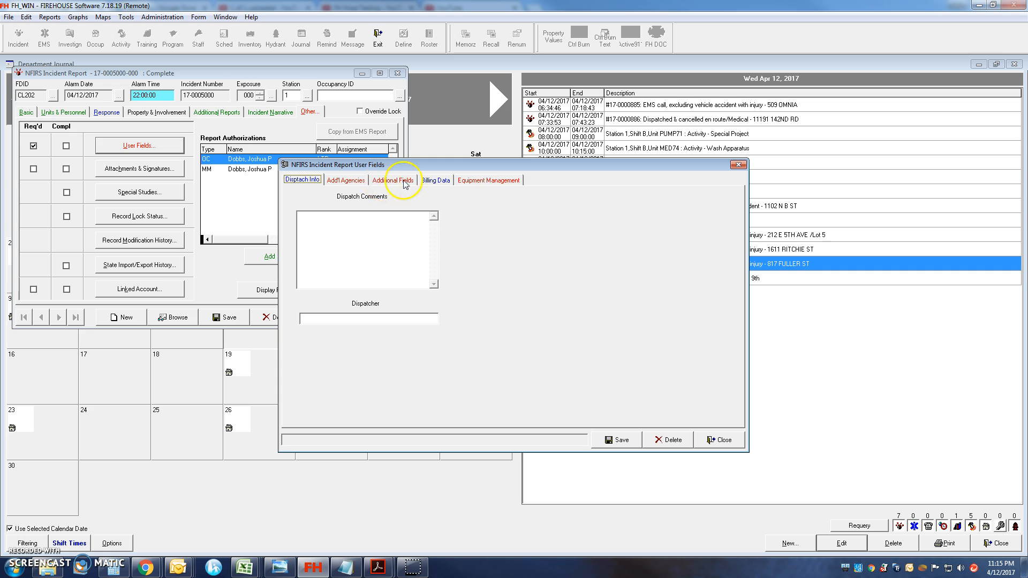
left_click(485, 182)
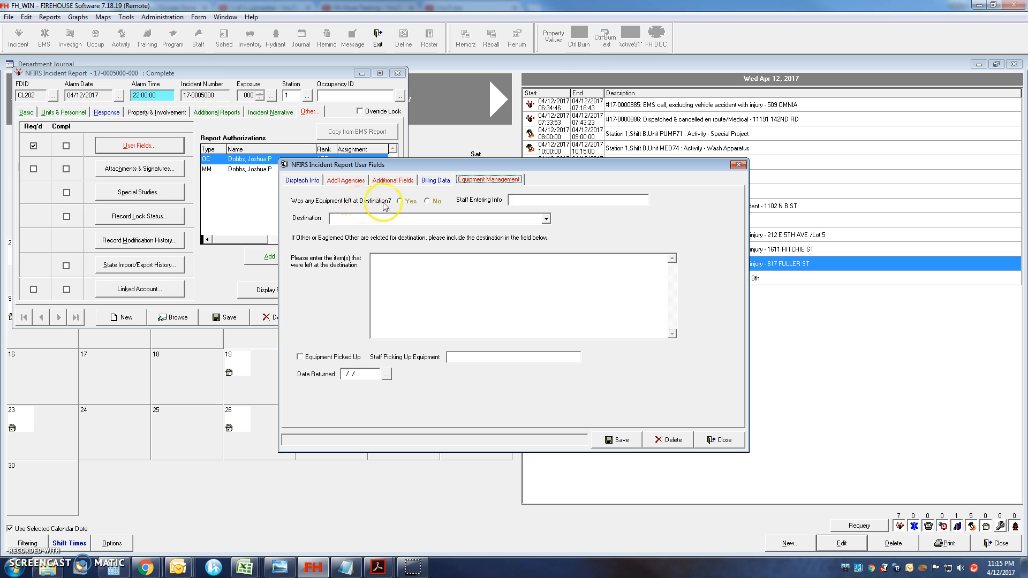
Step: Answer Yes to whether any equipment was left at the destination
left_click(417, 204)
left_click(412, 206)
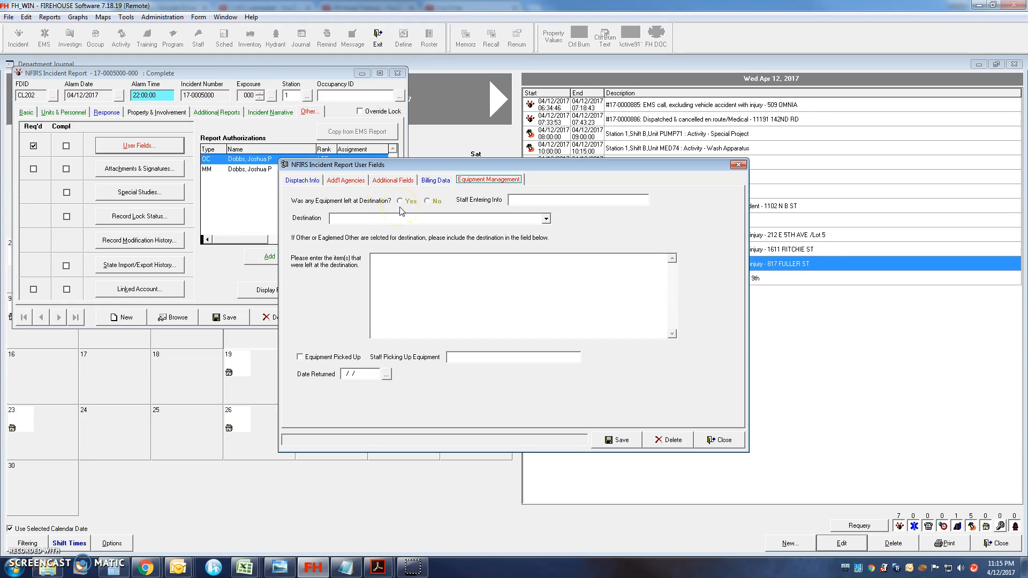
left_click(427, 202)
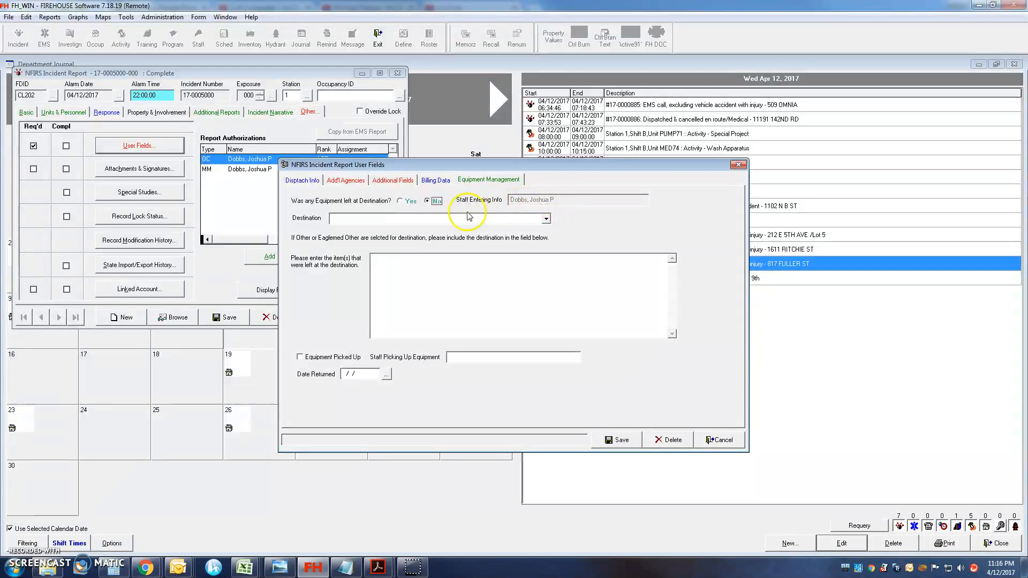
left_click(406, 201)
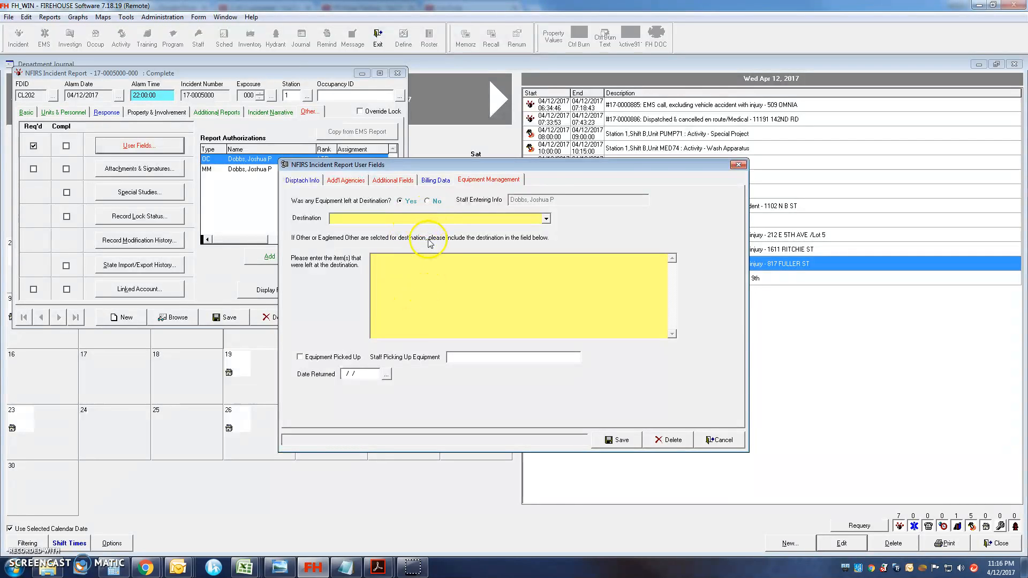
Step: Look through the available destinations and set the equipment's destination to Eaglemed-Other
left_click(353, 219)
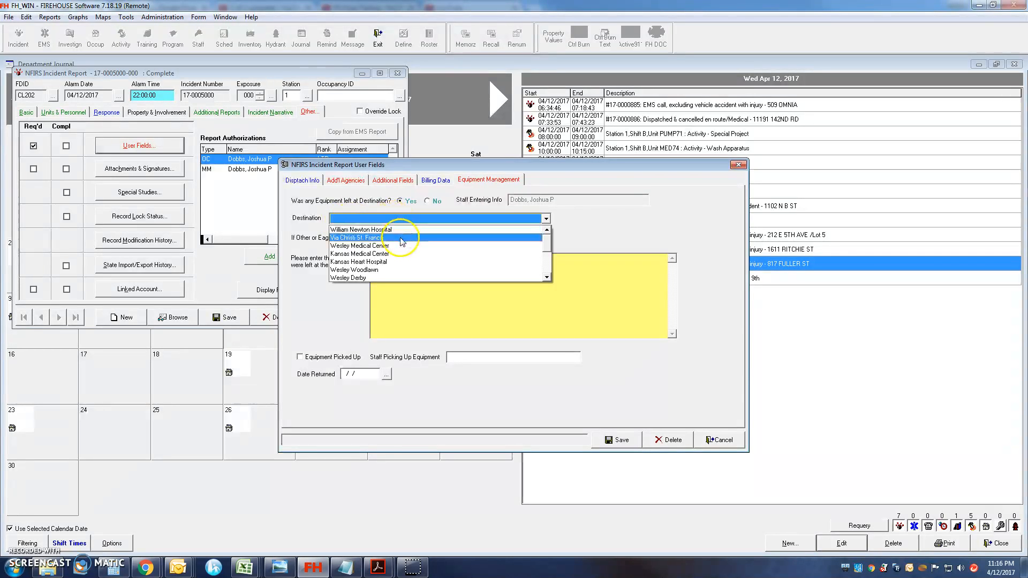
left_click(546, 278)
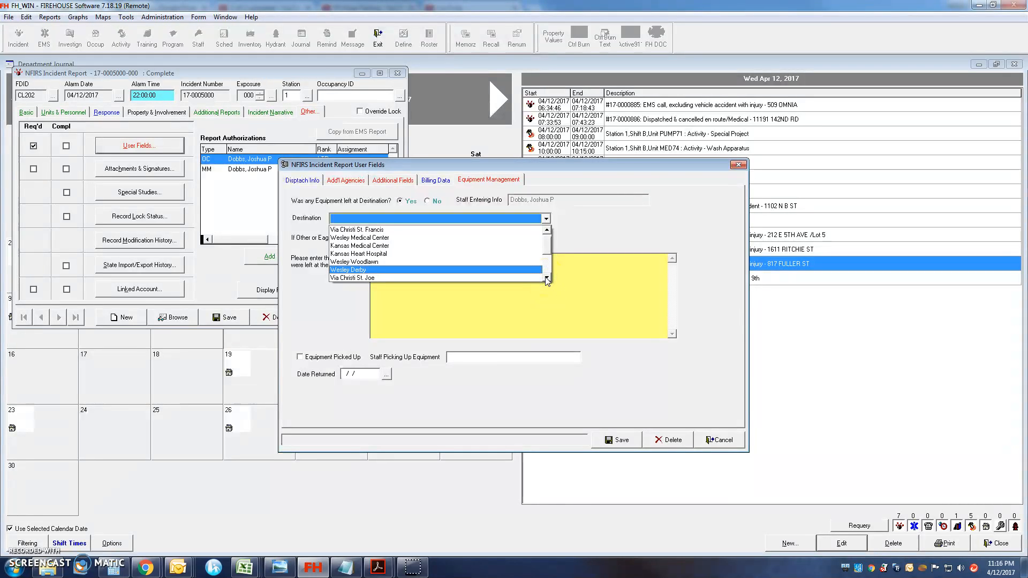
left_click_drag(548, 248, 548, 238)
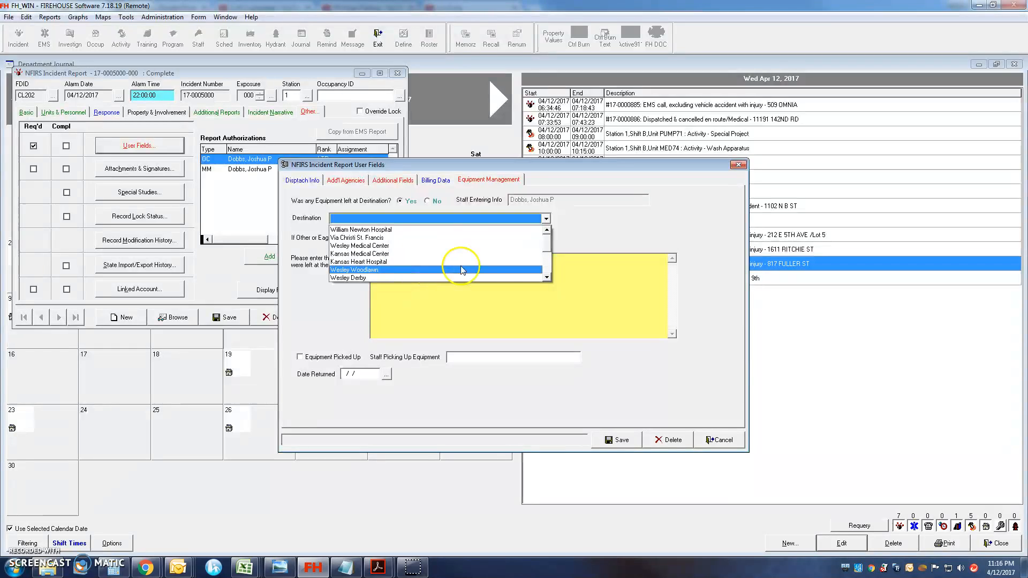
left_click(546, 279)
left_click(547, 279)
left_click(546, 279)
left_click(547, 279)
left_click(547, 279)
left_click(546, 279)
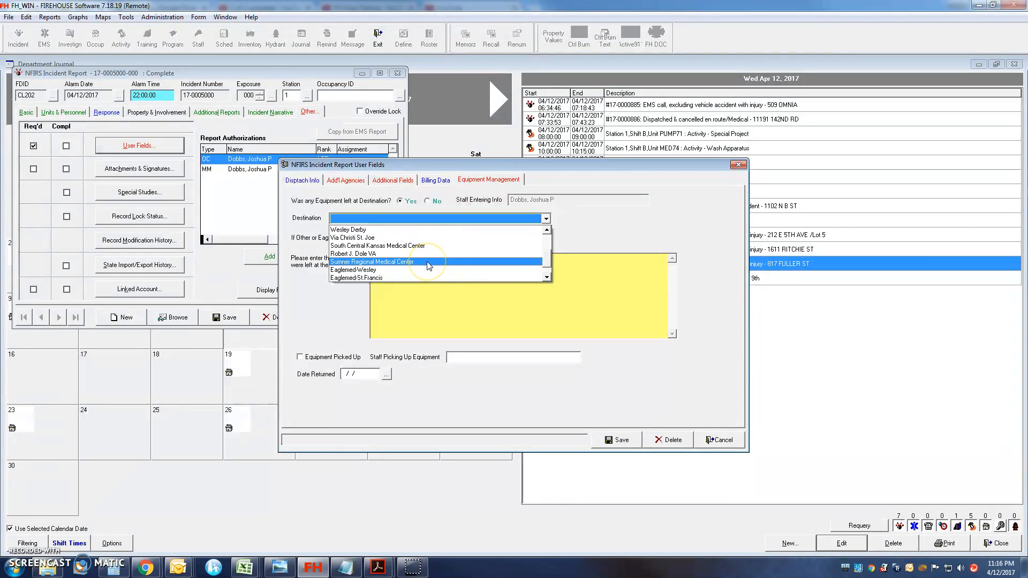
left_click(547, 278)
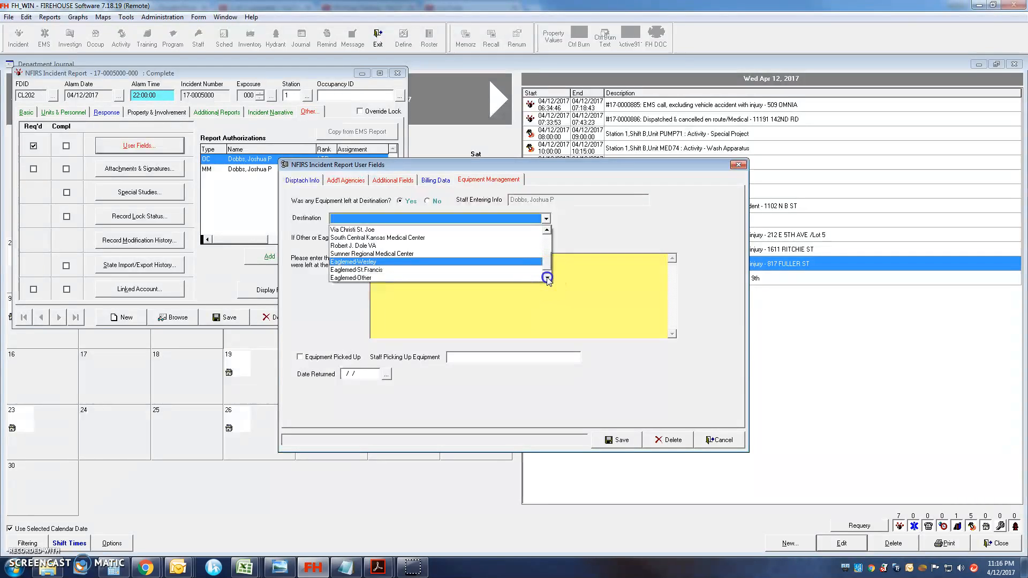
left_click(362, 278)
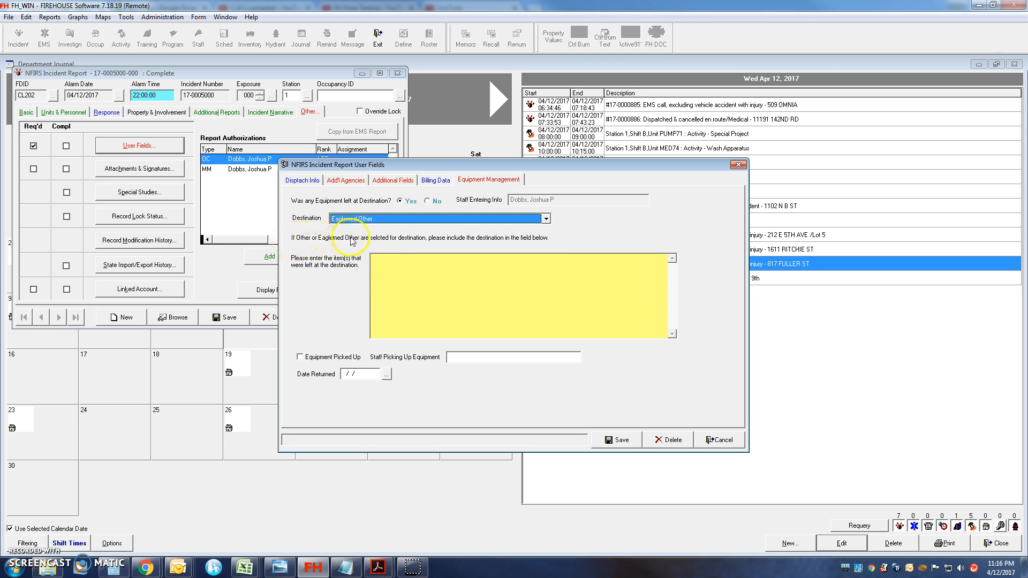
left_click(423, 219)
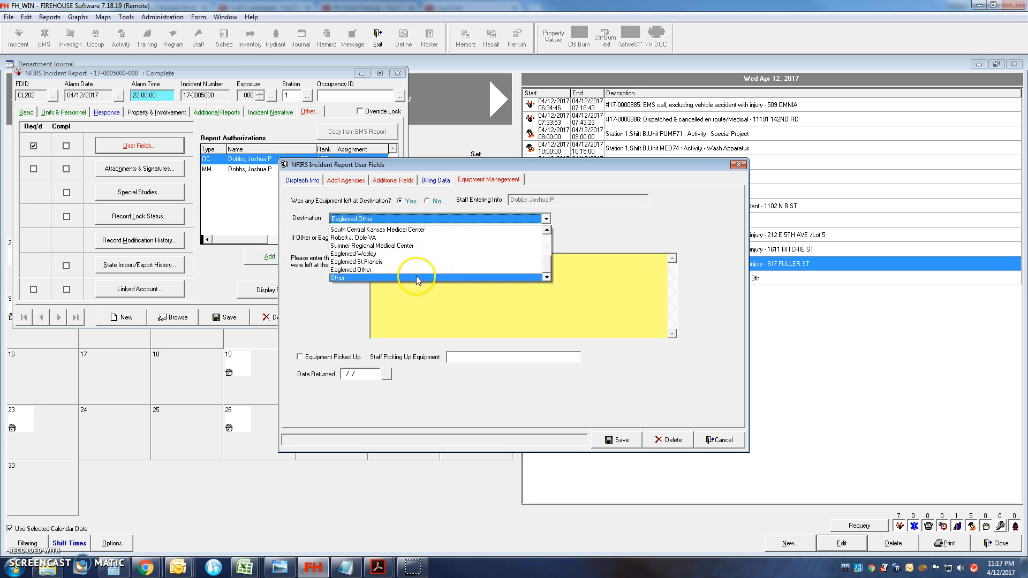
left_click(338, 219)
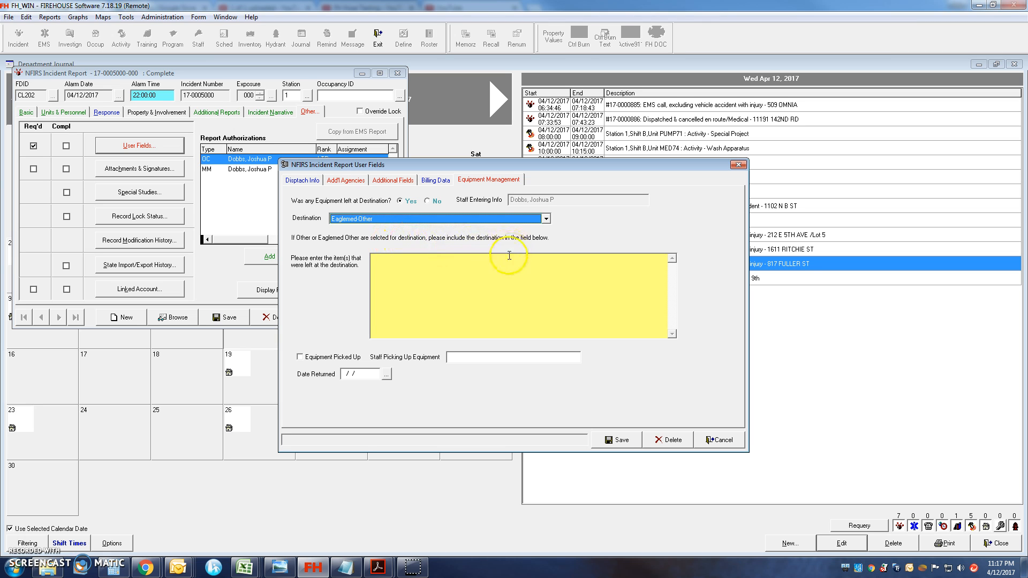
Step: Enter "Eaglemed transport to Kansas Medical Center", "Long Spine Board & Foam Wedges" and "Large Vacuum Splint" as the items left at the destination
left_click(427, 269)
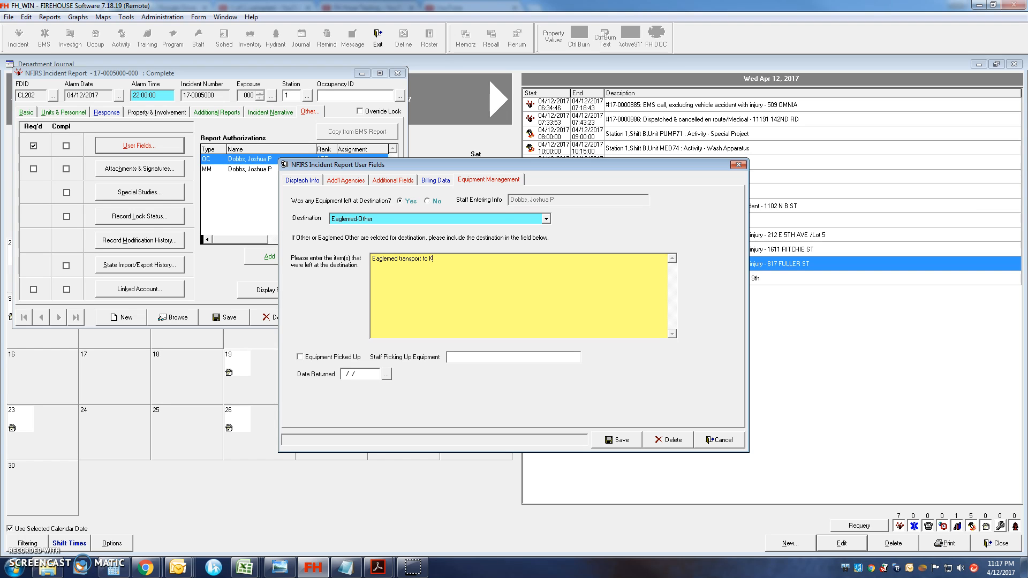
type("as")
type(" Medical Center")
type("Spine B")
type("oard & Foam Wec")
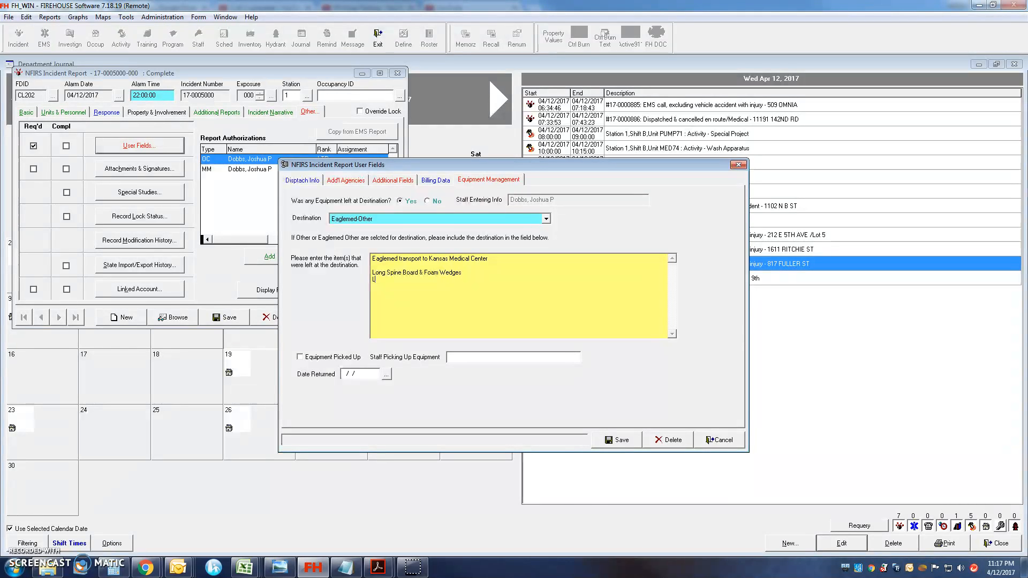
type("arge Vacuum Splint")
left_click(355, 309)
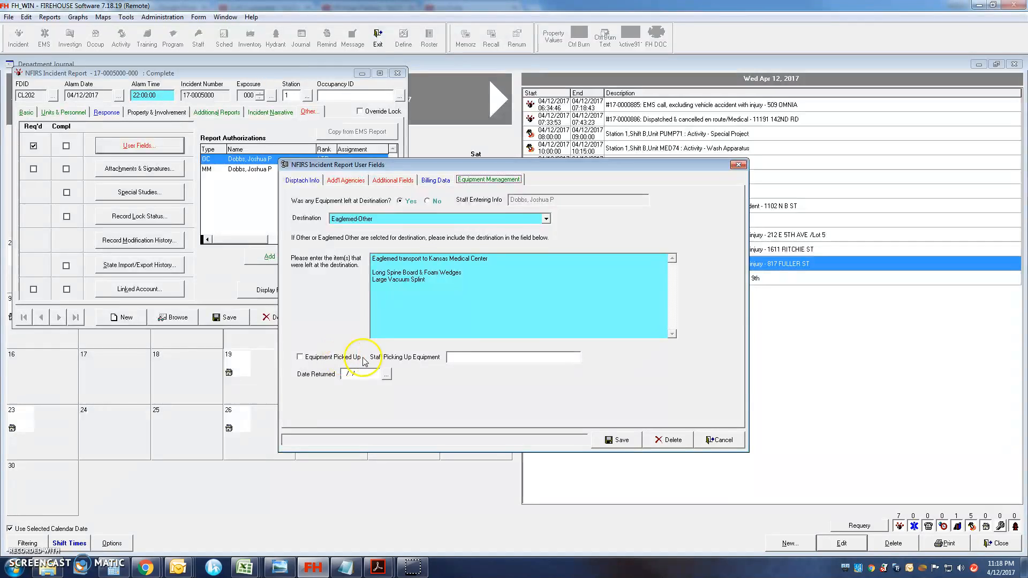
Step: Mark the equipment as picked up and clear that mark again
left_click(315, 357)
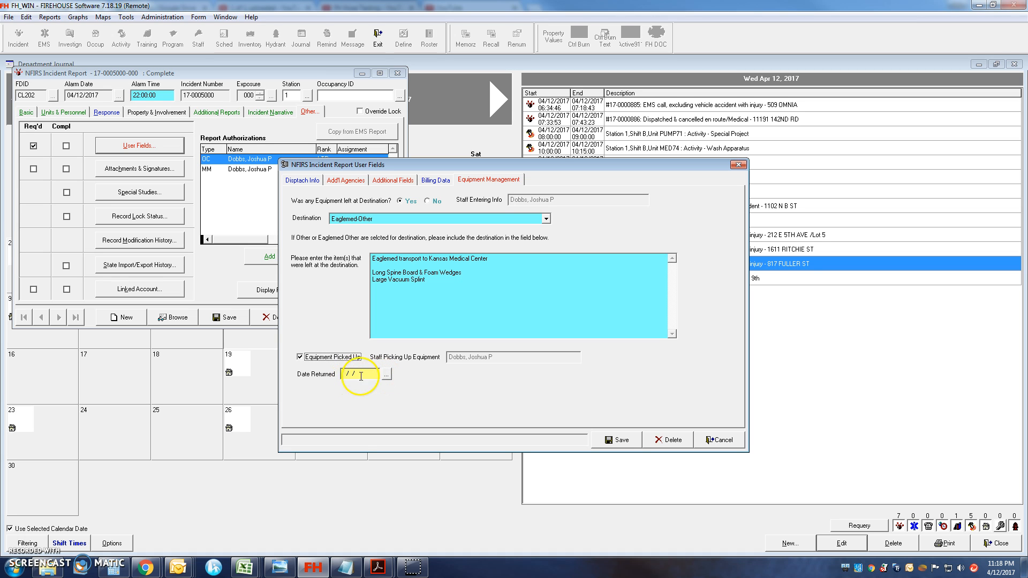
left_click(301, 358)
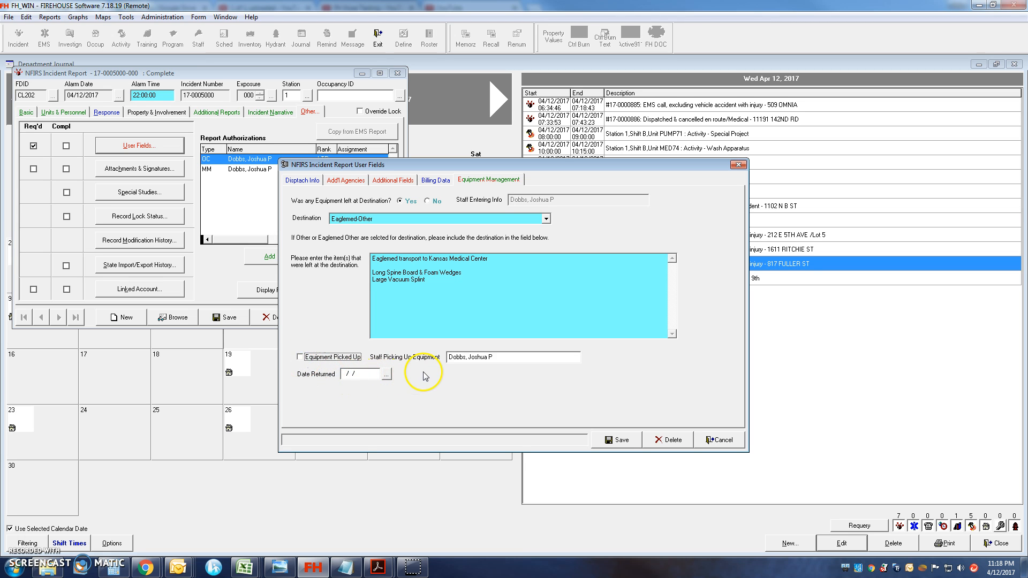
Step: Set the call type to Trauma, and record Yes for additional responding agencies with EagleMed as the EMS agency
left_click(387, 182)
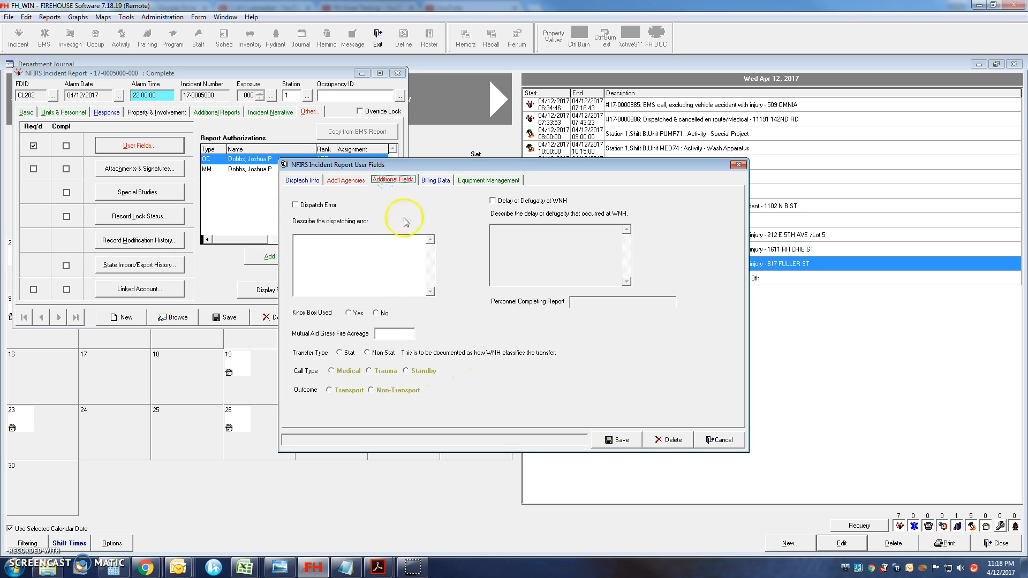
left_click(370, 372)
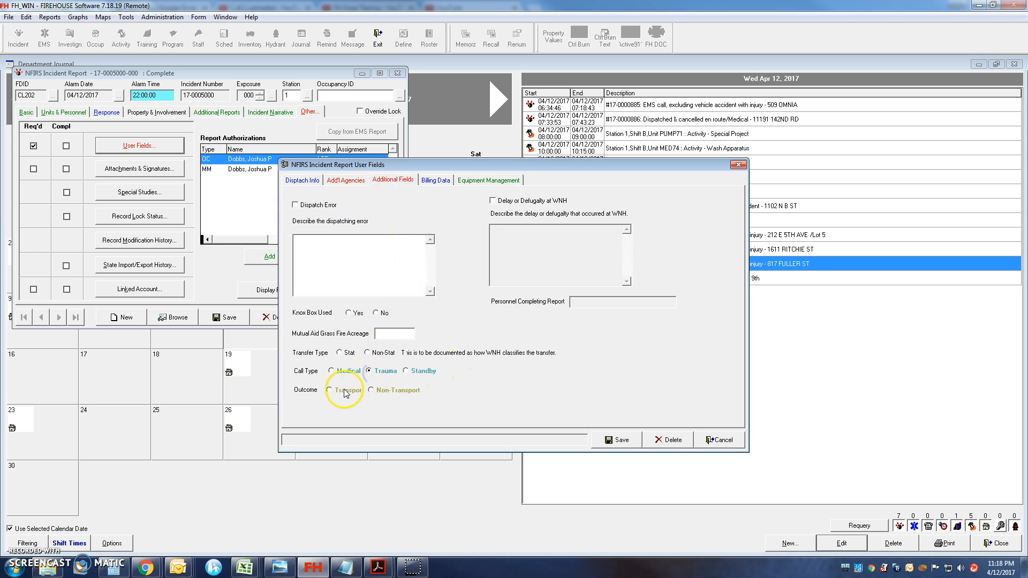
left_click(345, 180)
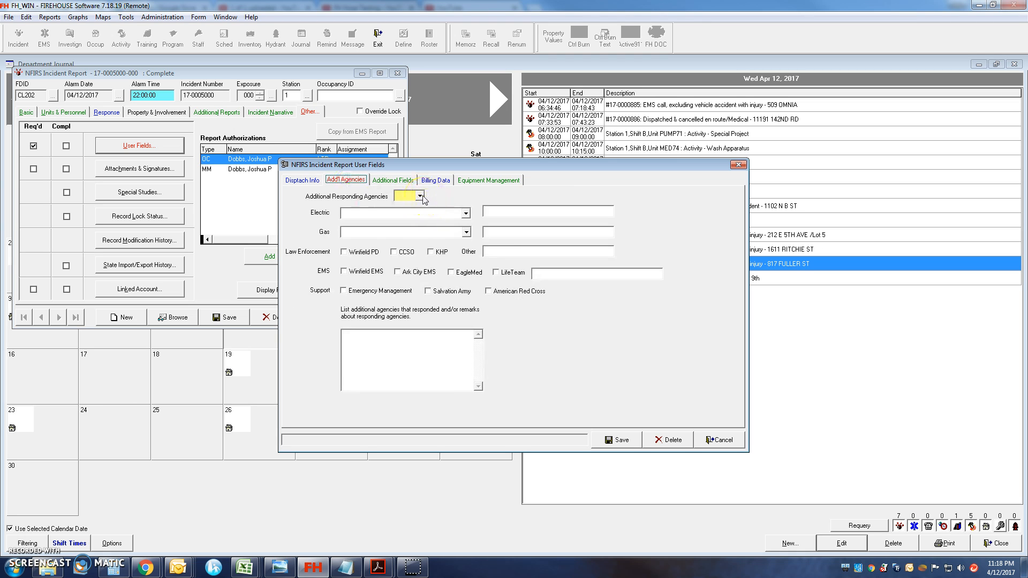
left_click(420, 196)
left_click(414, 207)
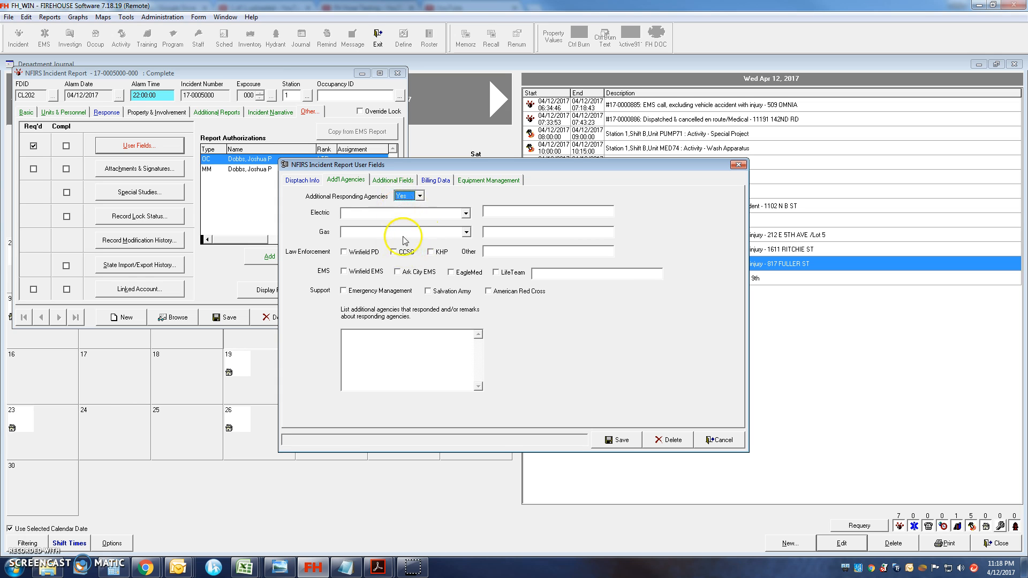
left_click(458, 275)
Step: Save and close the incident's user fields, and save the incident report
left_click(615, 438)
left_click(720, 439)
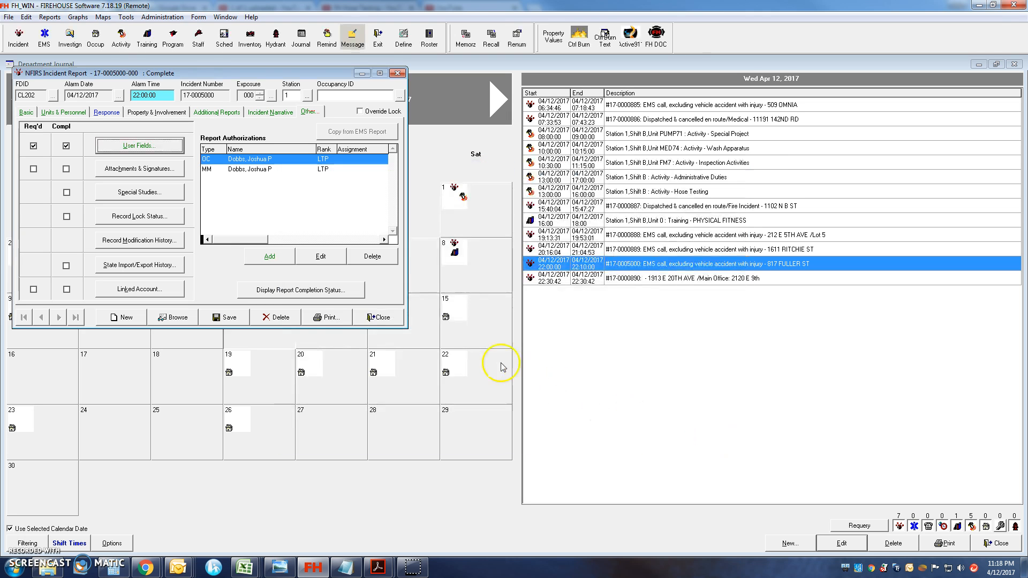
left_click(239, 317)
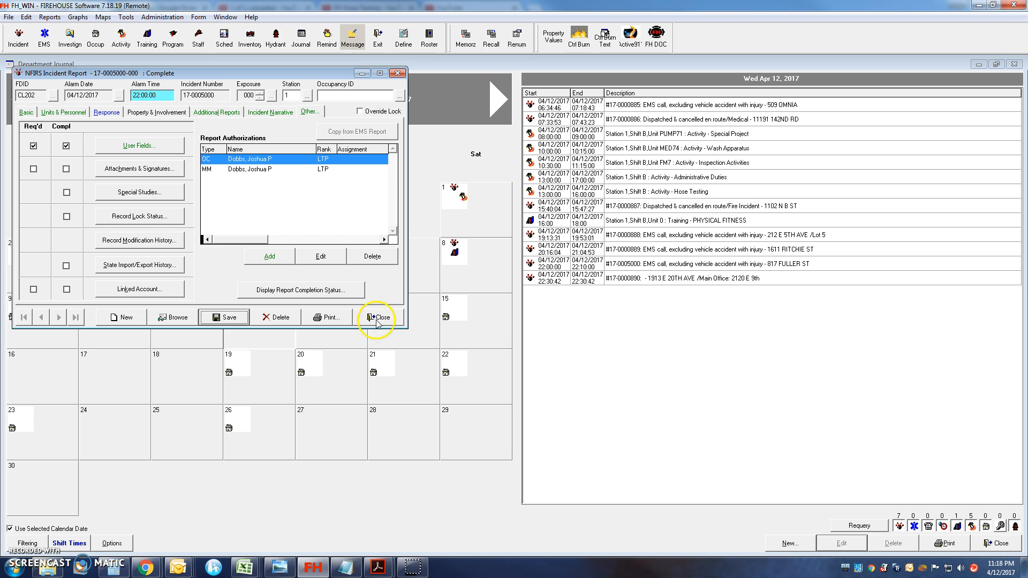
Step: View the "Equipment left at hospital" and "EMS Equipment Analysis" PDF reports in Adobe Acrobat Reader
mouse_move(393, 569)
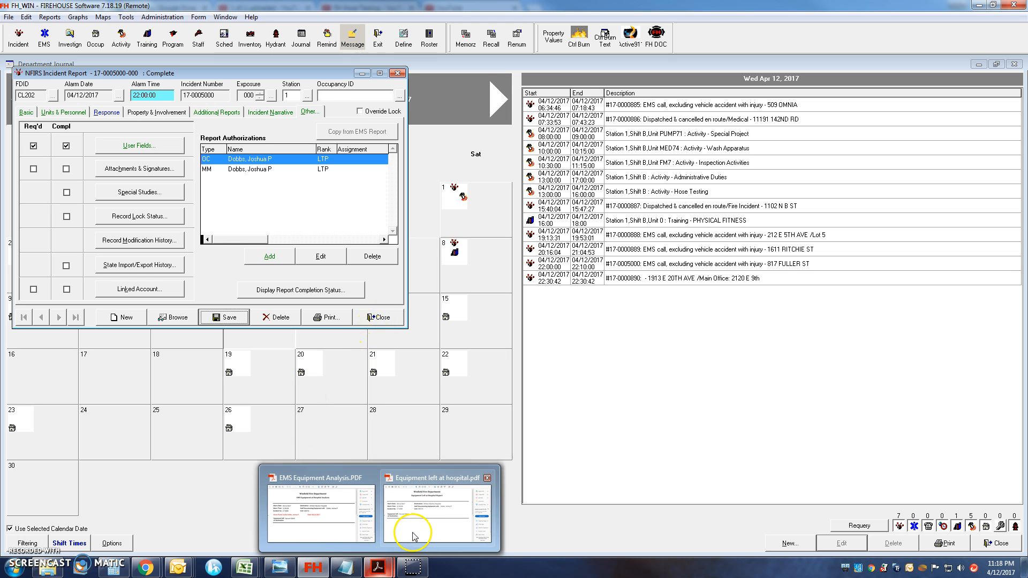
left_click(412, 536)
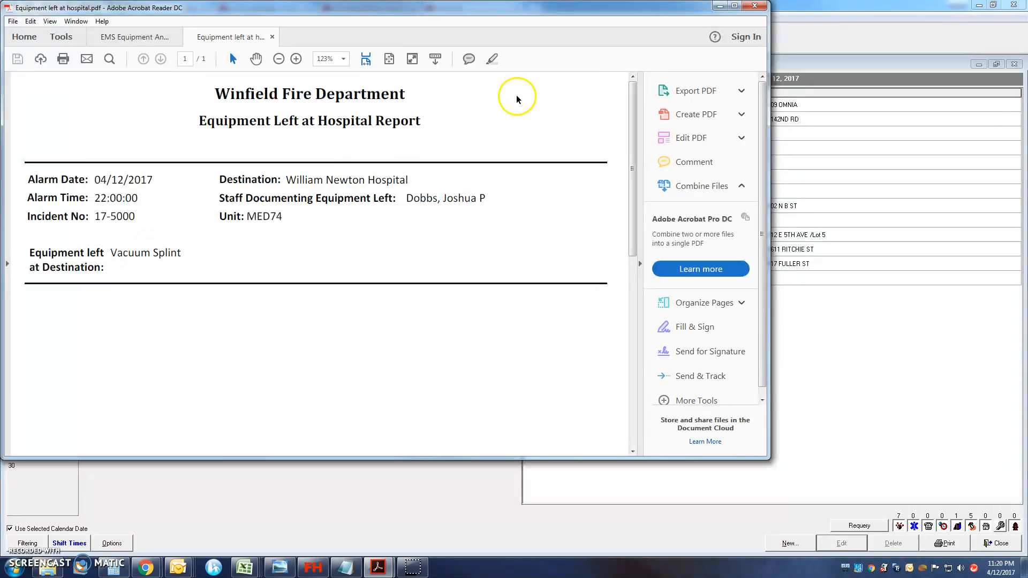
left_click(720, 6)
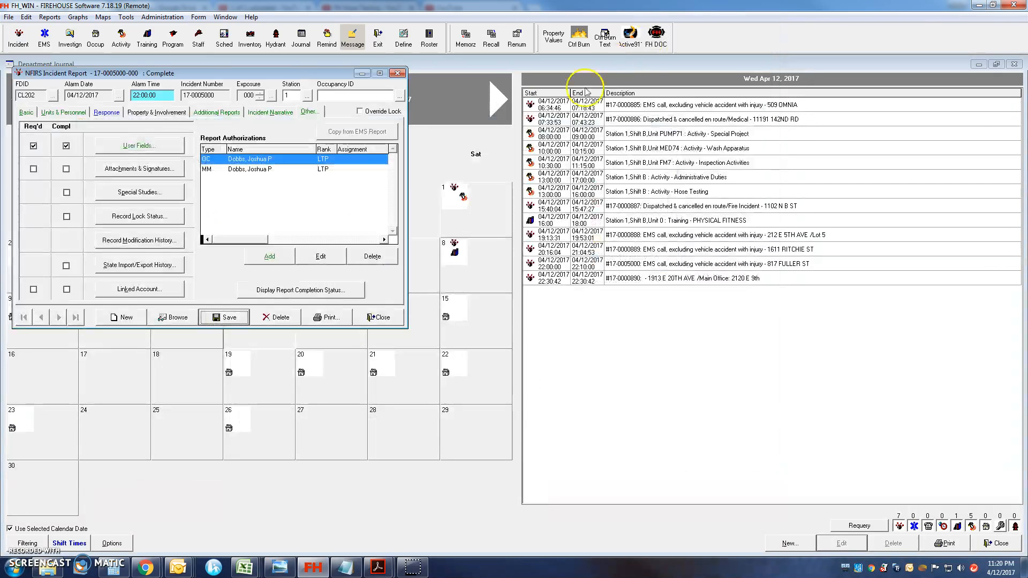
mouse_move(378, 568)
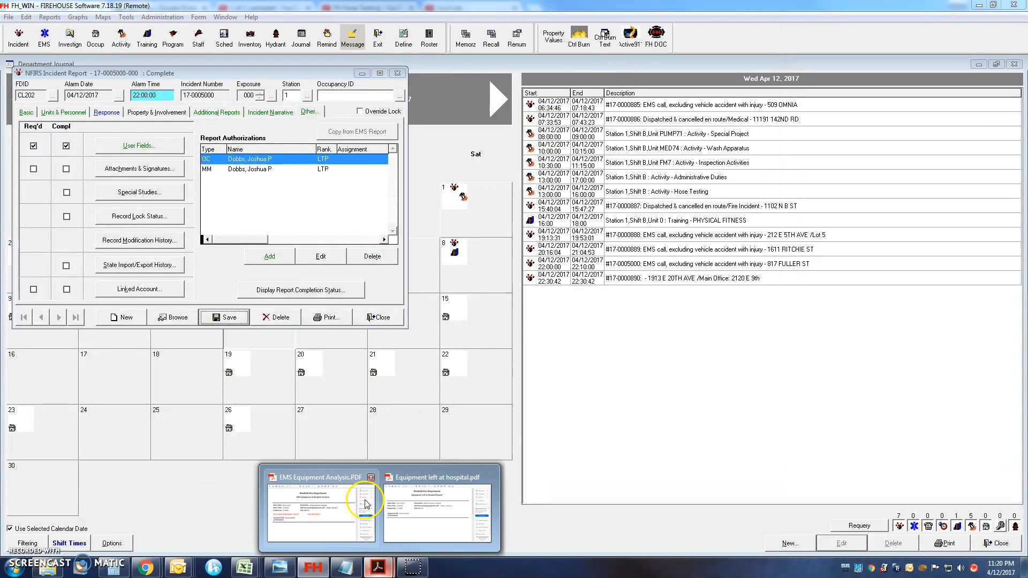
left_click(323, 509)
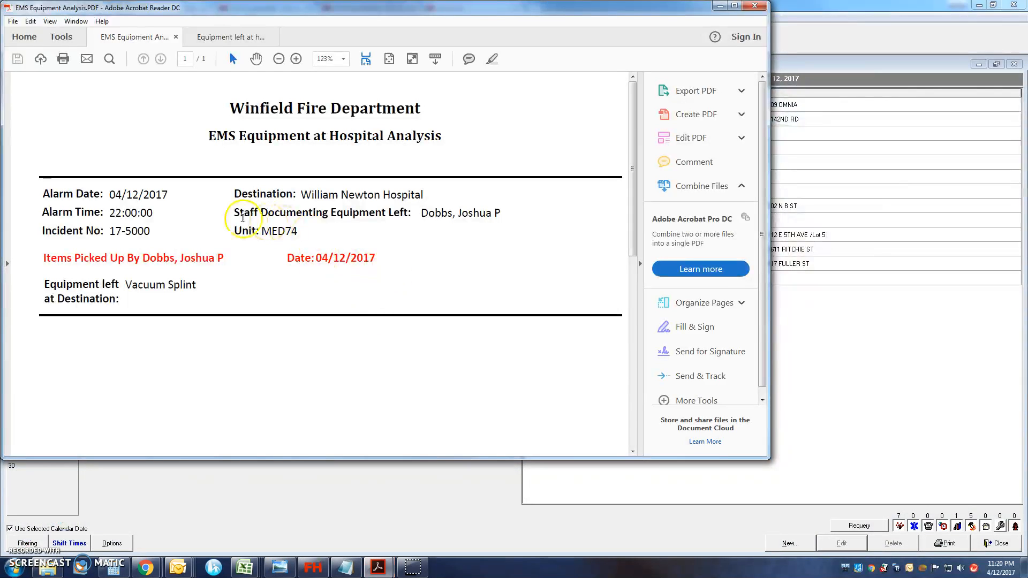